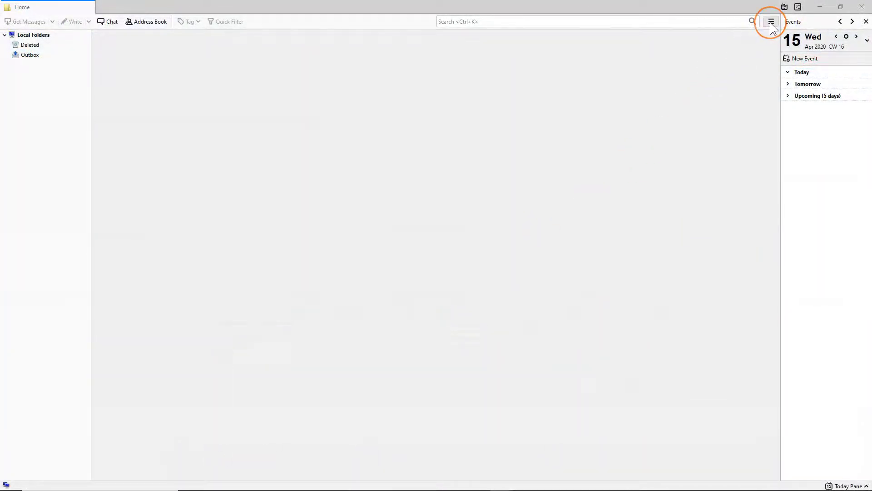
- Open Account Settings from the main menu's Options and expand the Account Actions list
left_click(771, 21)
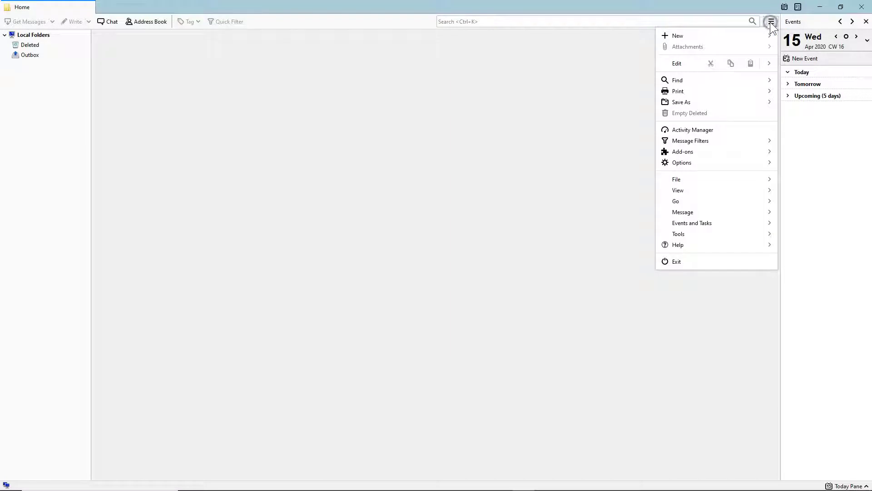
left_click(759, 162)
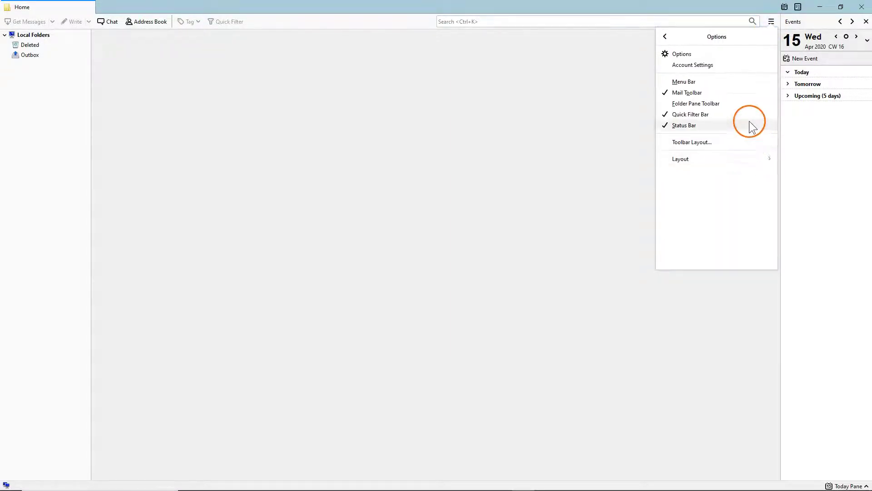
left_click(742, 65)
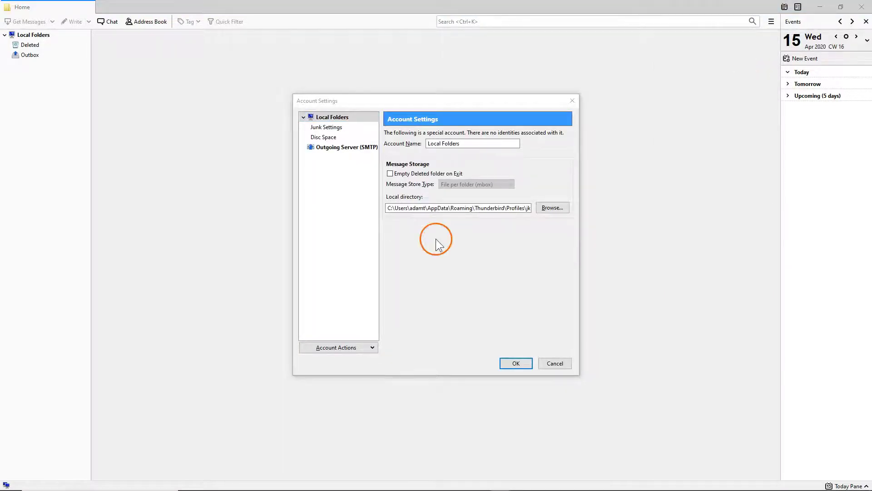
left_click(372, 348)
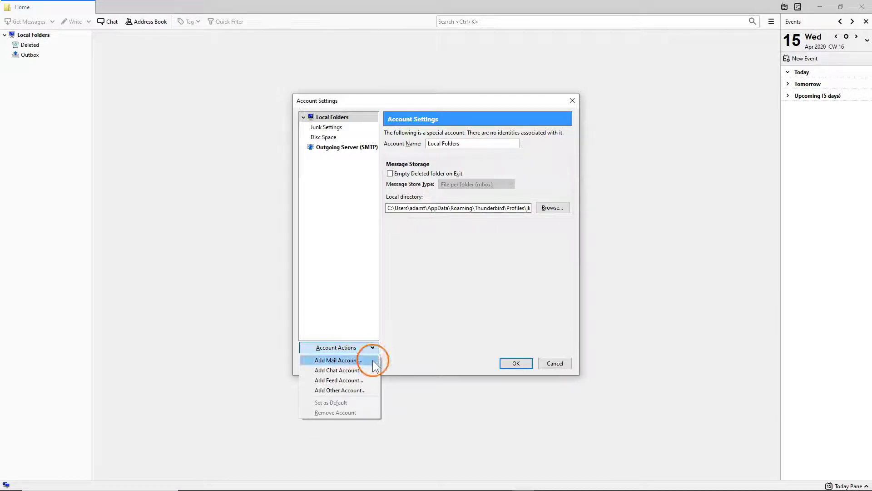
- Choose Add Mail Account, then enter the display name, pasted email address and password
left_click(373, 359)
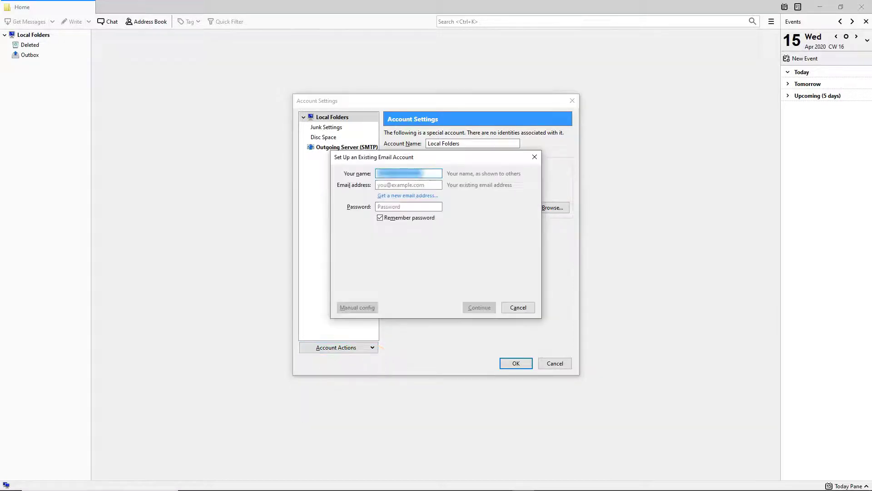
left_click(450, 263)
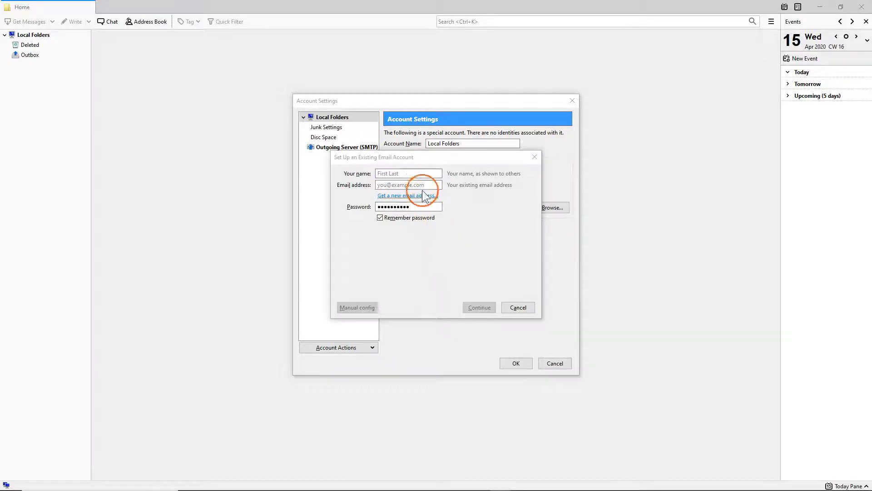
left_click(416, 174)
type("Joe")
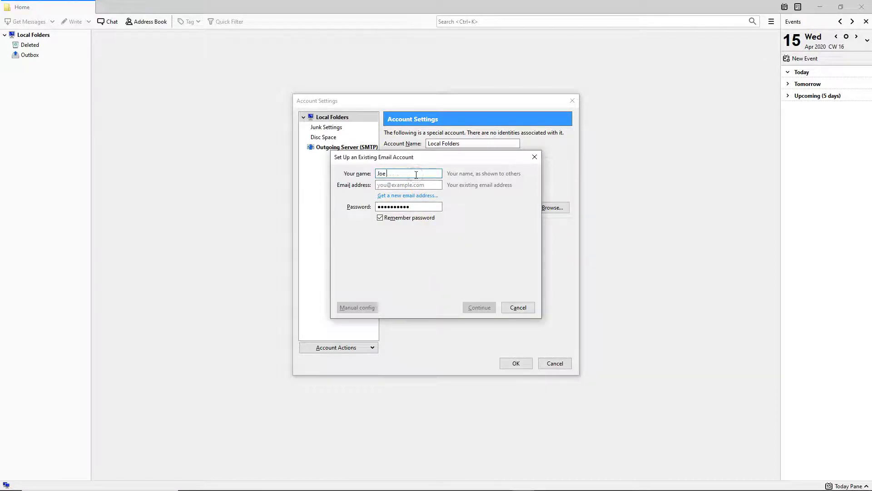
type(" Bloggs")
right_click(417, 186)
left_click(424, 217)
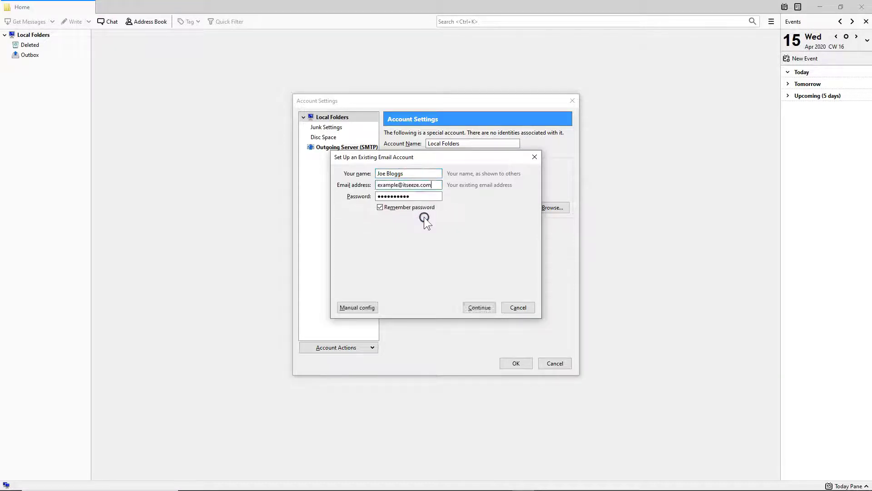
left_click(415, 196)
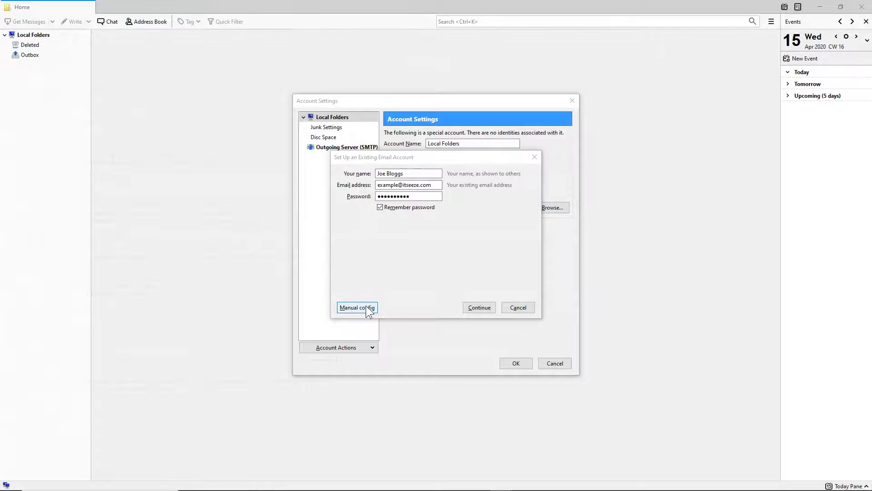
- Switch to manual configuration and set the incoming hostname to zimbra.protectedservice.net
left_click(367, 307)
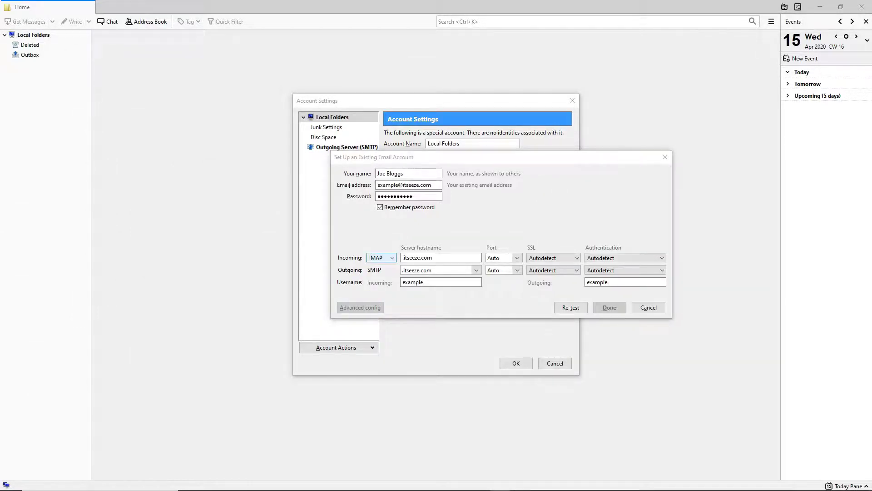
left_click(392, 258)
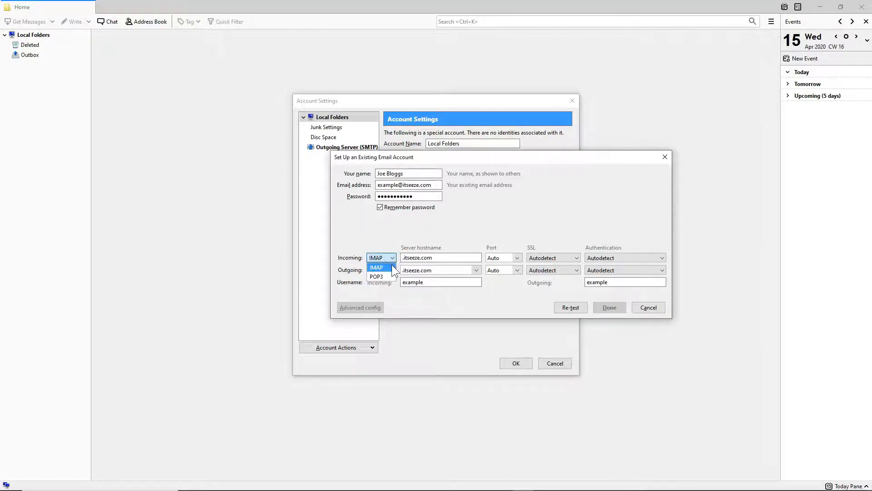
left_click(440, 258)
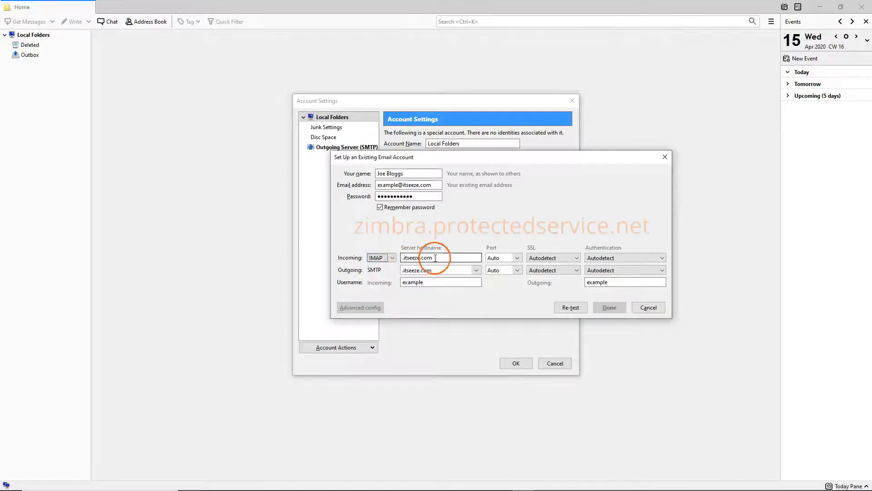
key("BackSpace")
key("BackSpace")
key("BackSpace")
key("BackSpace")
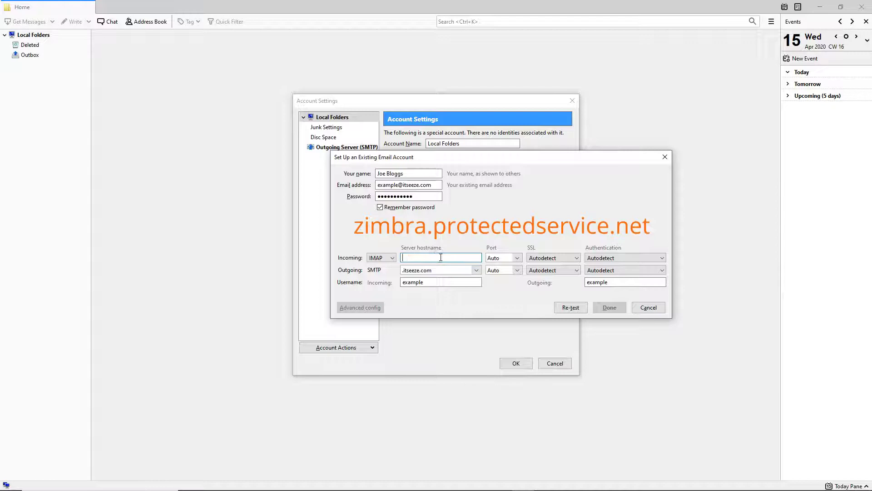
right_click(440, 257)
left_click(451, 294)
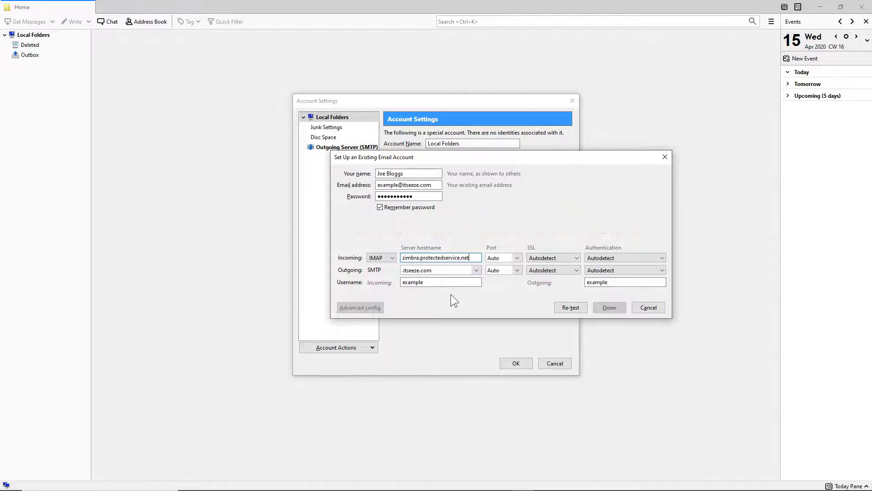
- Set the incoming server to port 993, SSL/TLS and Normal password authentication
left_click(517, 258)
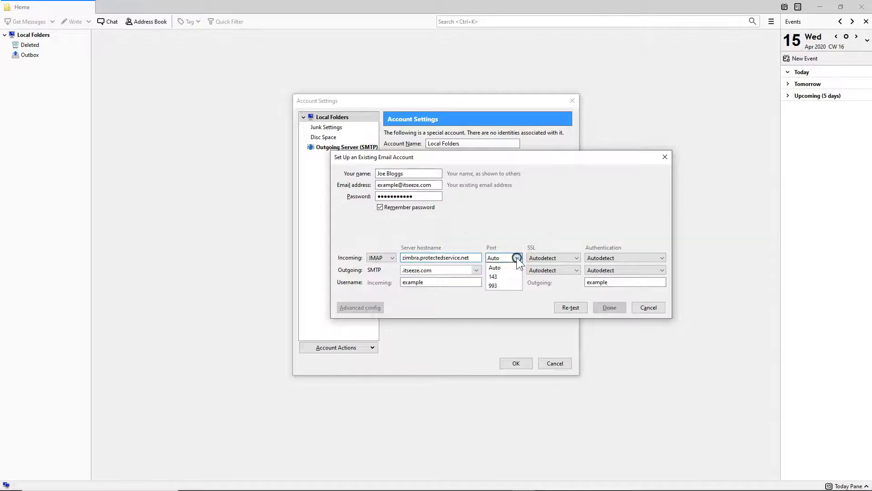
left_click(511, 282)
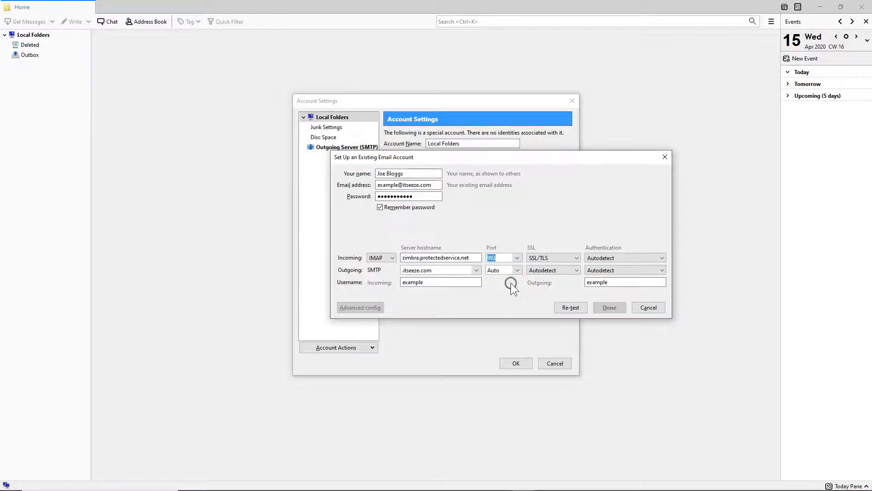
left_click(560, 258)
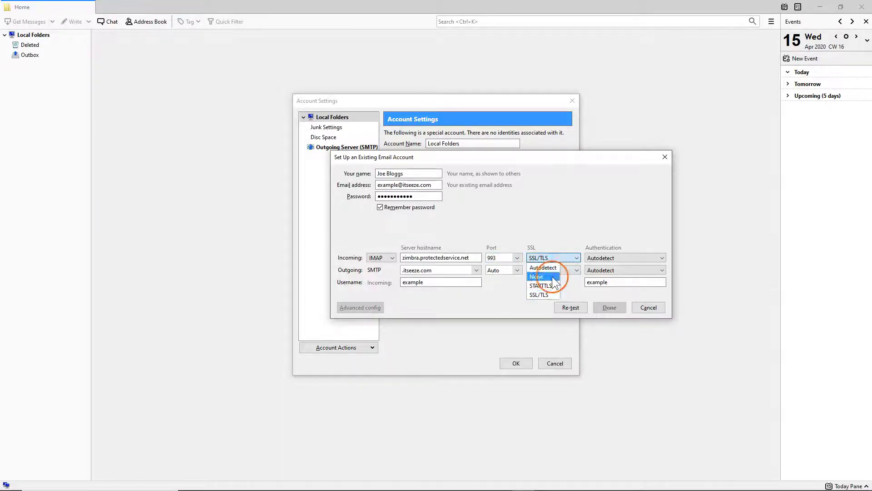
left_click(551, 297)
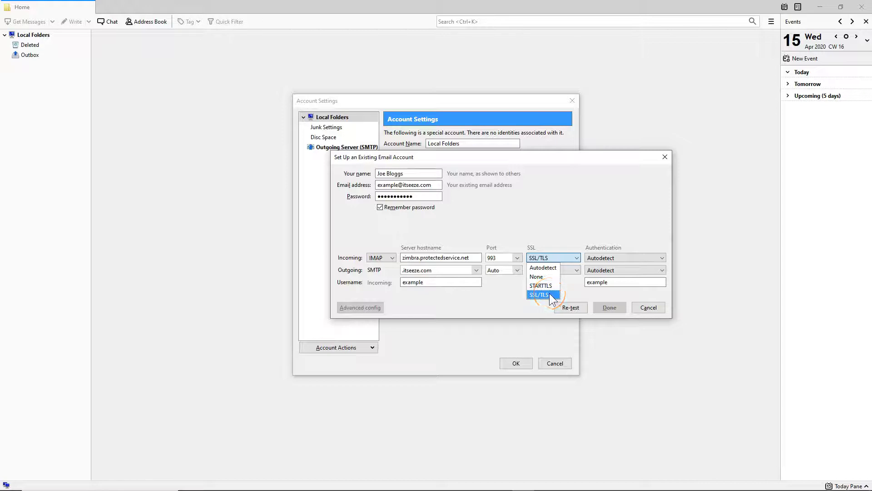
left_click(550, 294)
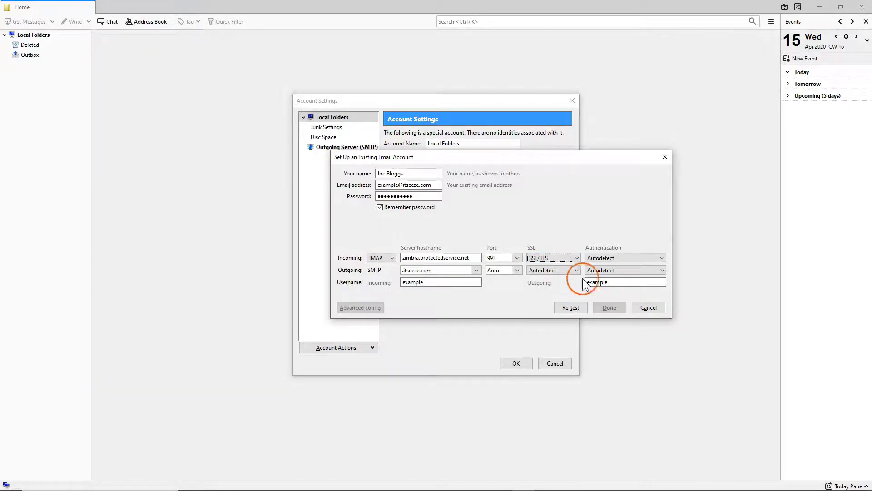
left_click(621, 257)
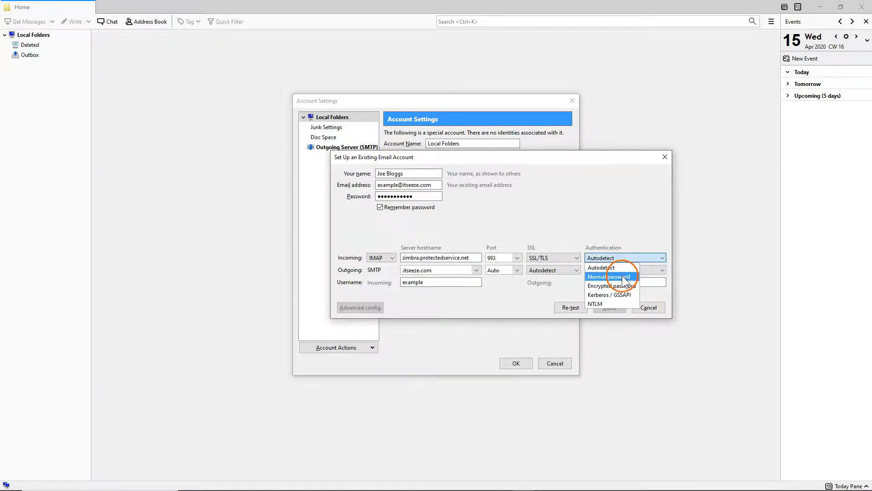
left_click(622, 276)
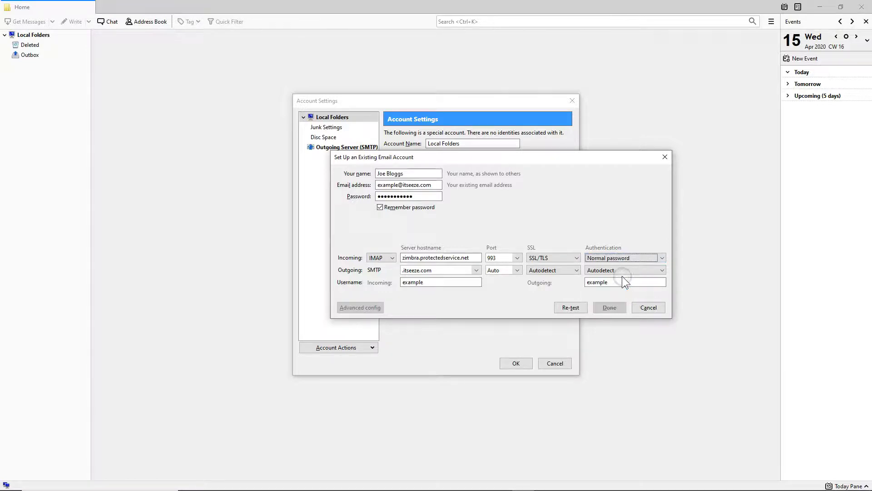
- Replace the outgoing hostname with smtp.protectedservice.net and use port 587
triple_click(458, 270)
type("smtp")
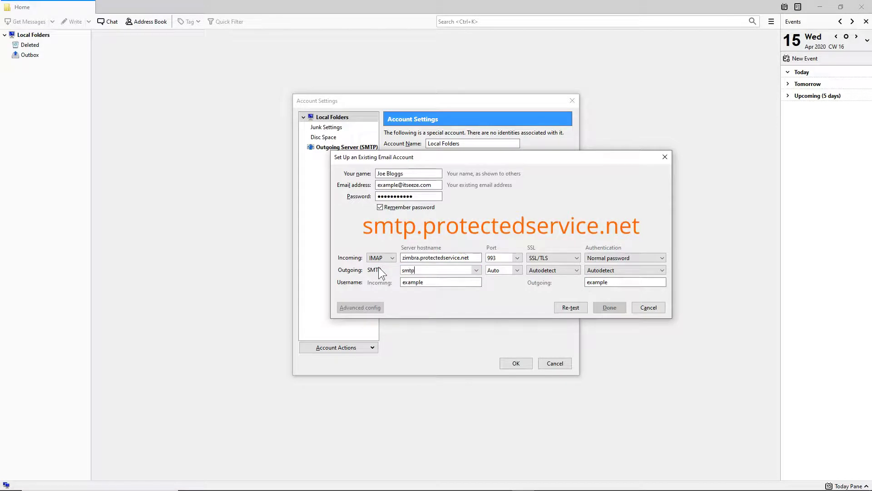
type(".protectedse")
type("rvice.net")
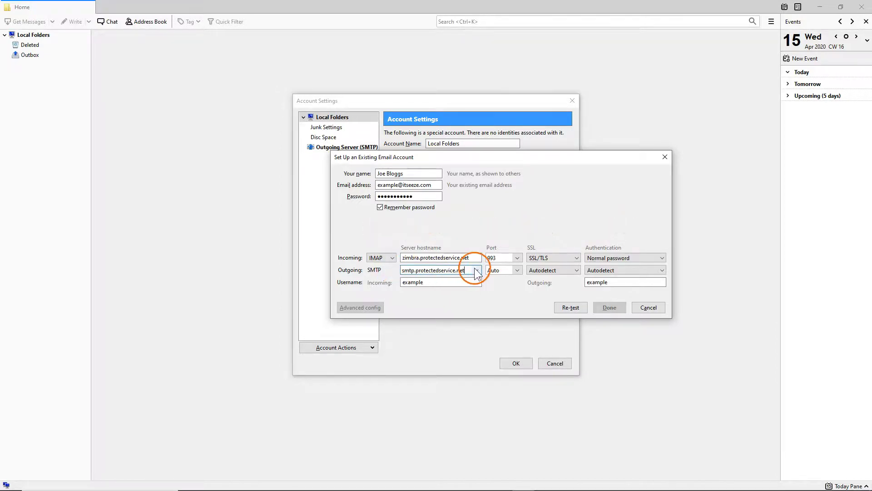
left_click(518, 273)
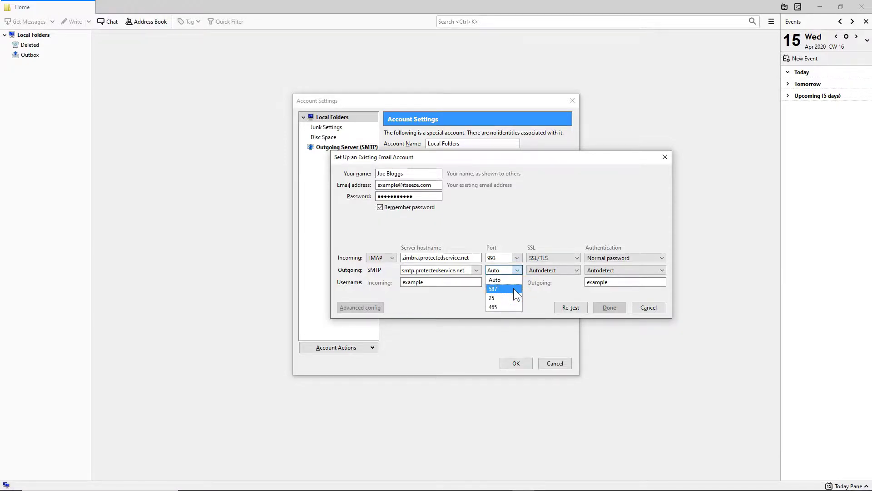
left_click(516, 289)
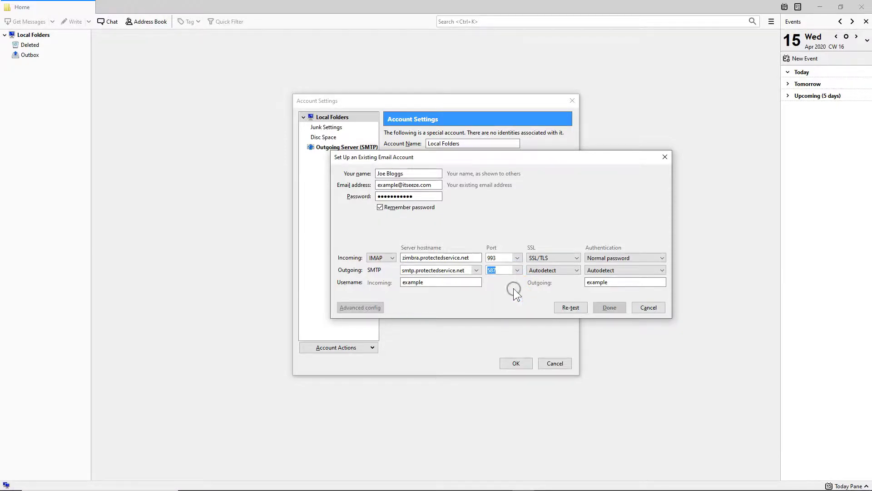
- Set outgoing connection security to STARTTLS and authentication to Normal password
left_click(560, 270)
left_click_drag(560, 270, 556, 299)
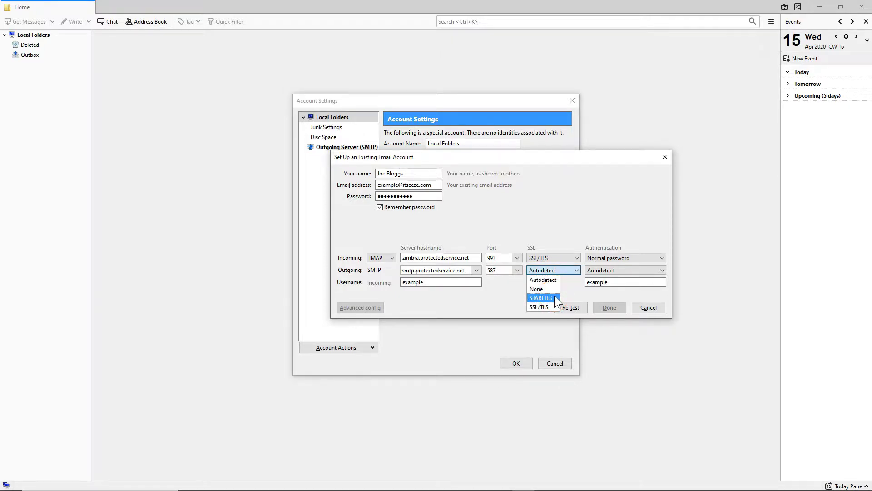
left_click(556, 300)
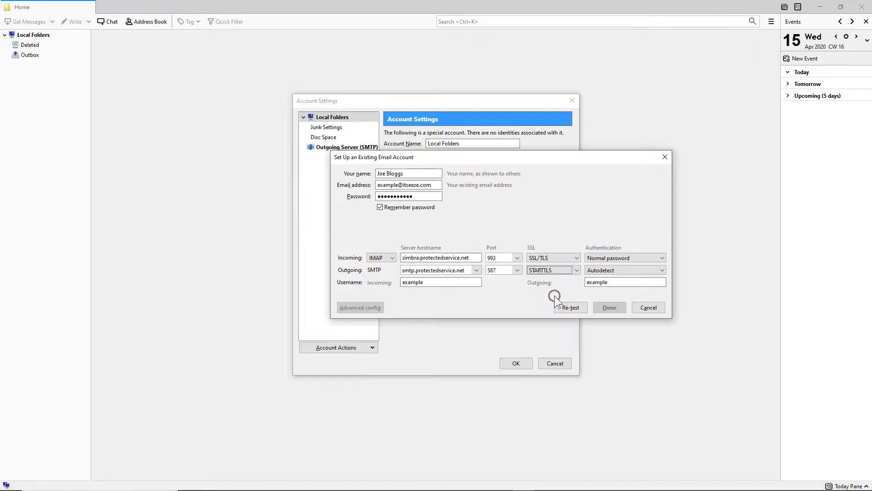
left_click(628, 273)
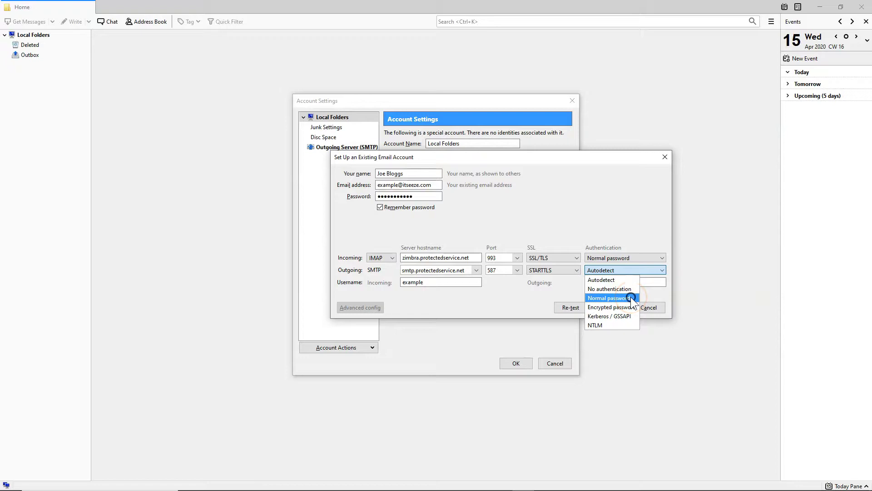
left_click(630, 298)
left_click(457, 282)
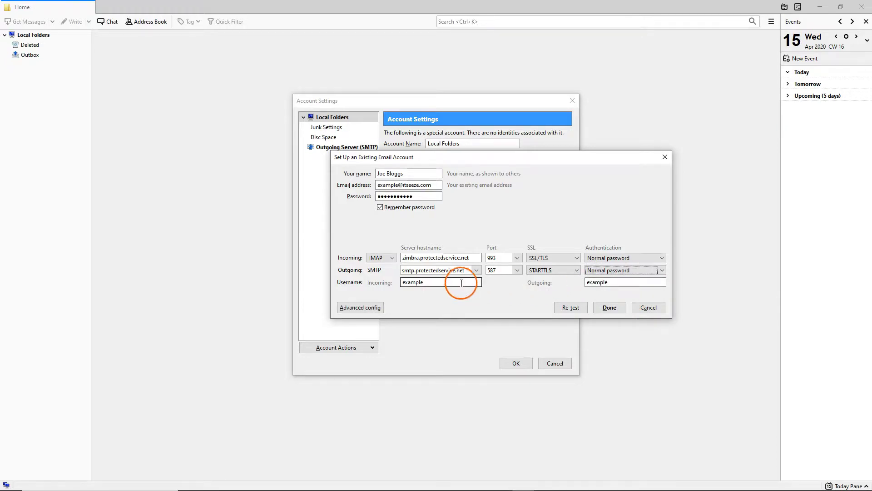
type("@")
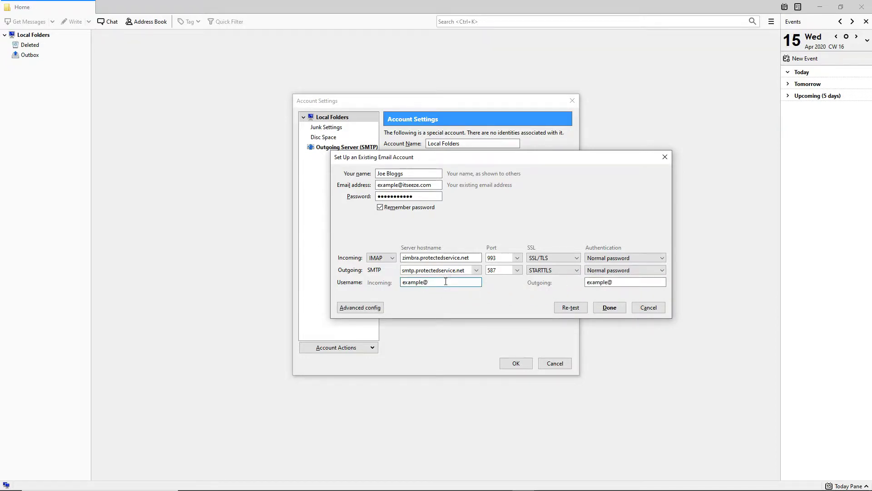
type("itseeze.com")
left_click(635, 282)
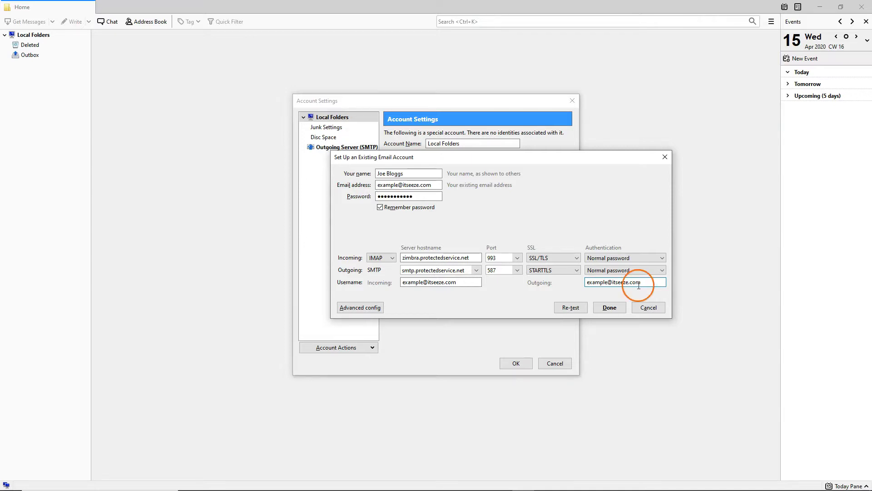
left_click(612, 309)
left_click(614, 308)
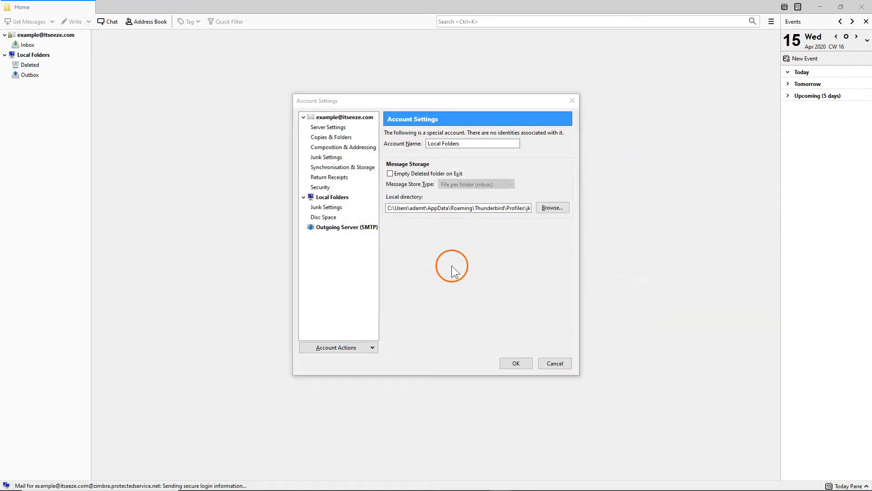
- Close the Account Settings window with OK
left_click(518, 364)
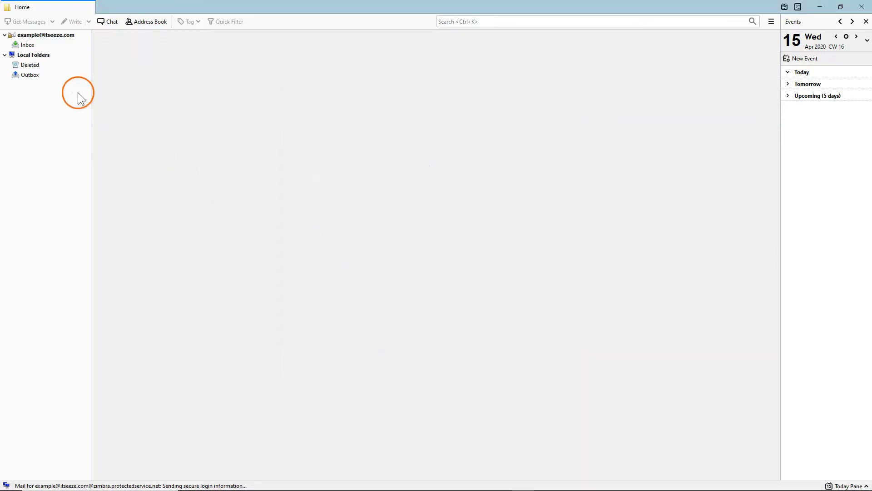